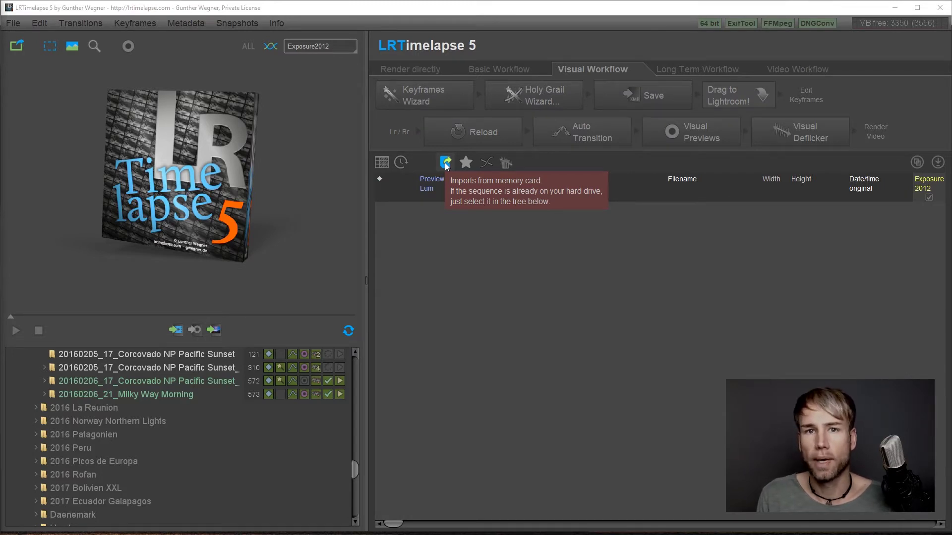
- Open the Importer with the card's J:\DCIM\159ND750 folder as source, showing 363 files
click(13, 23)
click(22, 41)
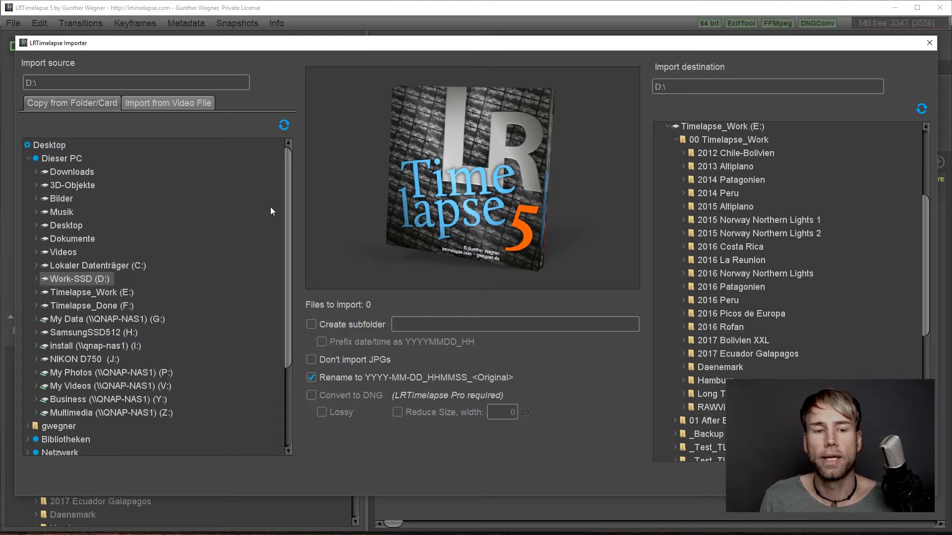
click(36, 359)
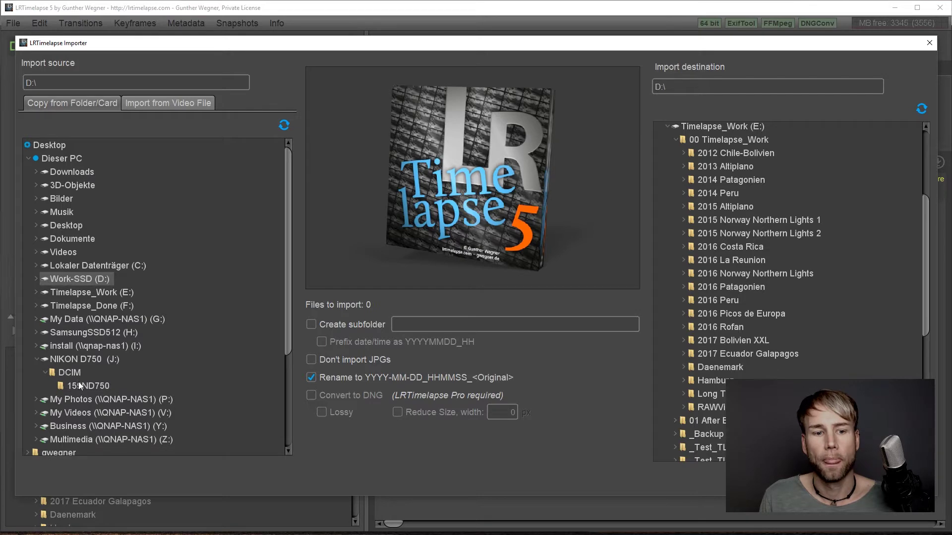
click(79, 384)
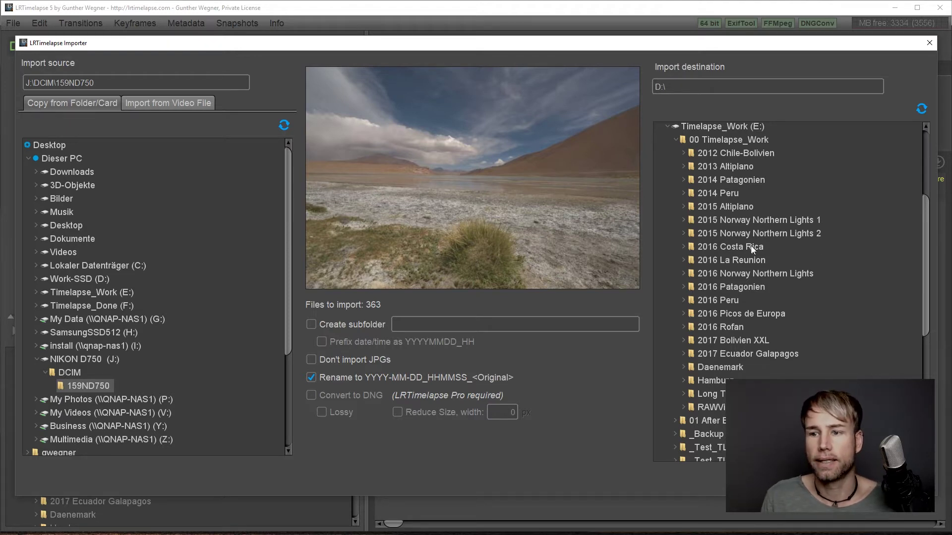
drag(926, 228, 926, 239)
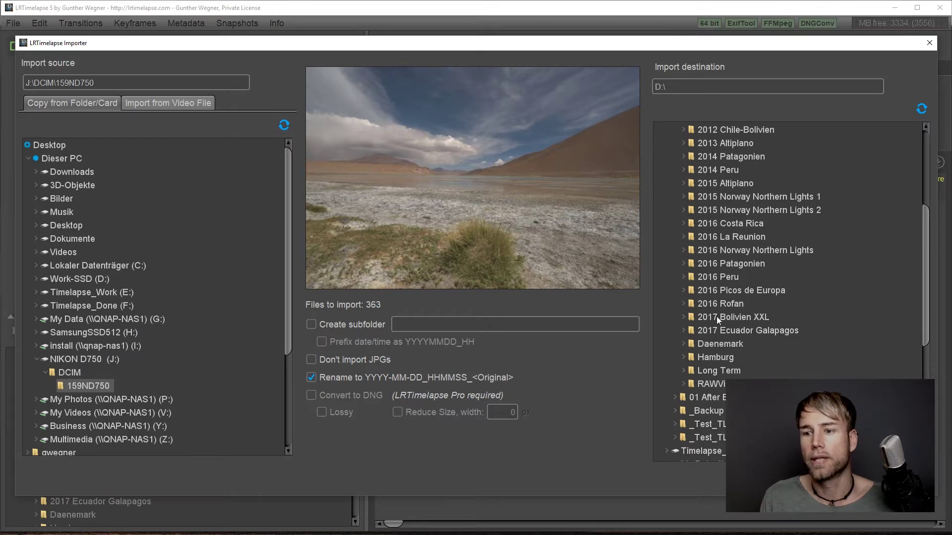
- Set the destination to E:\00 Timelapse_Work\2017 Bolivien XXL and the source to the card's DCIM folder
click(745, 320)
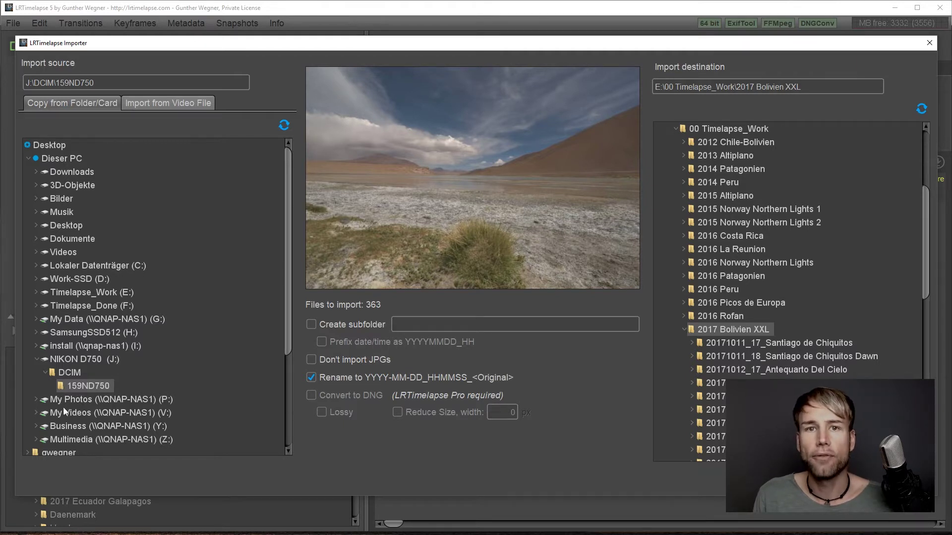
click(72, 372)
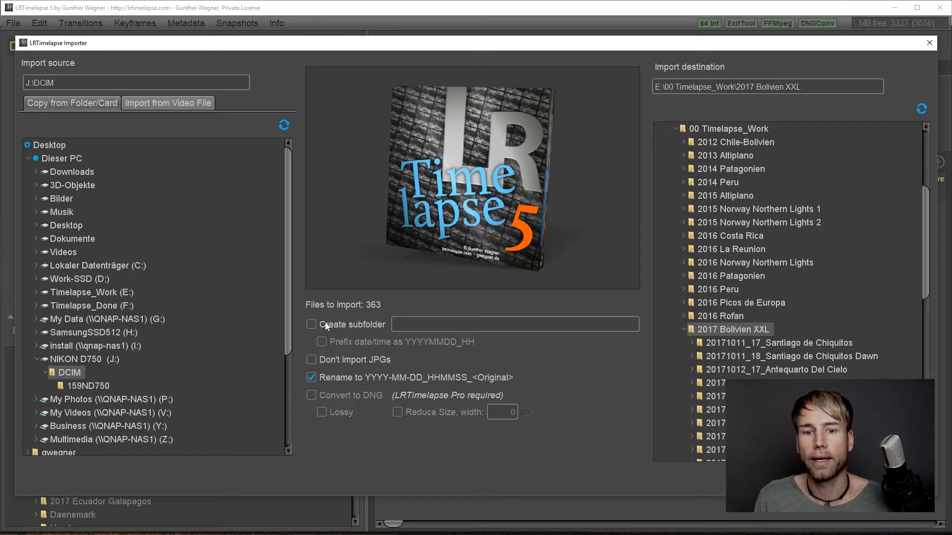
- Enable Create subfolder and enter Laguna as the subfolder name
click(311, 325)
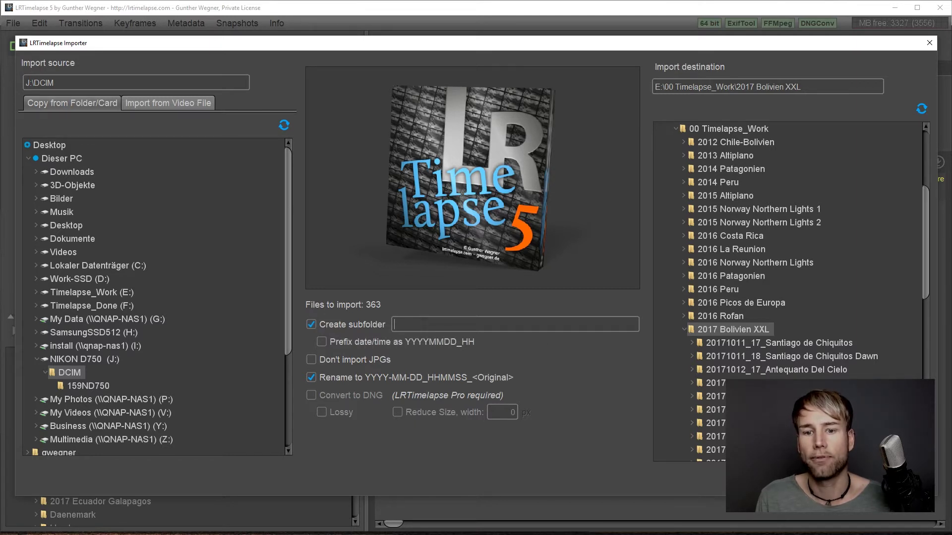
text(Lagun)
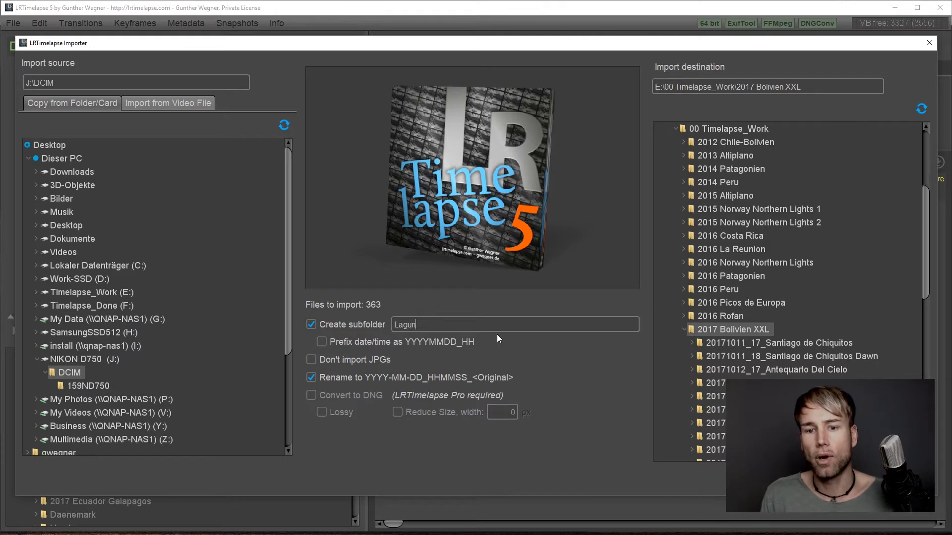
text(o)
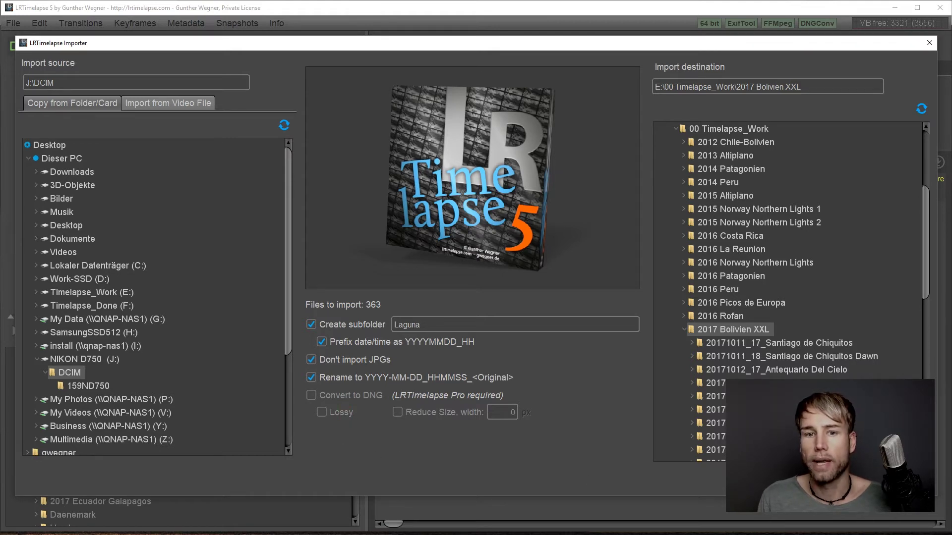
- Run the import and load the resulting 20150227_15_Laguna folder of 553 images
key(Return)
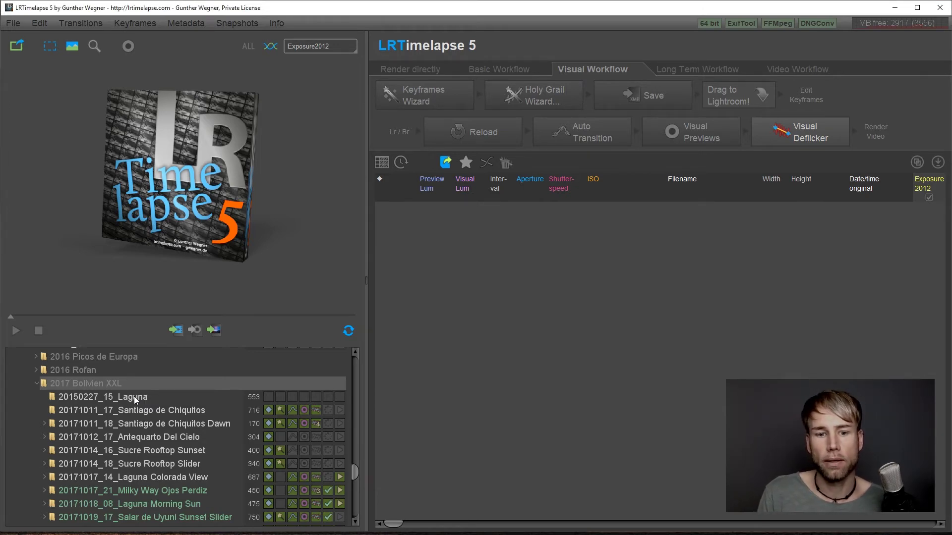
click(134, 397)
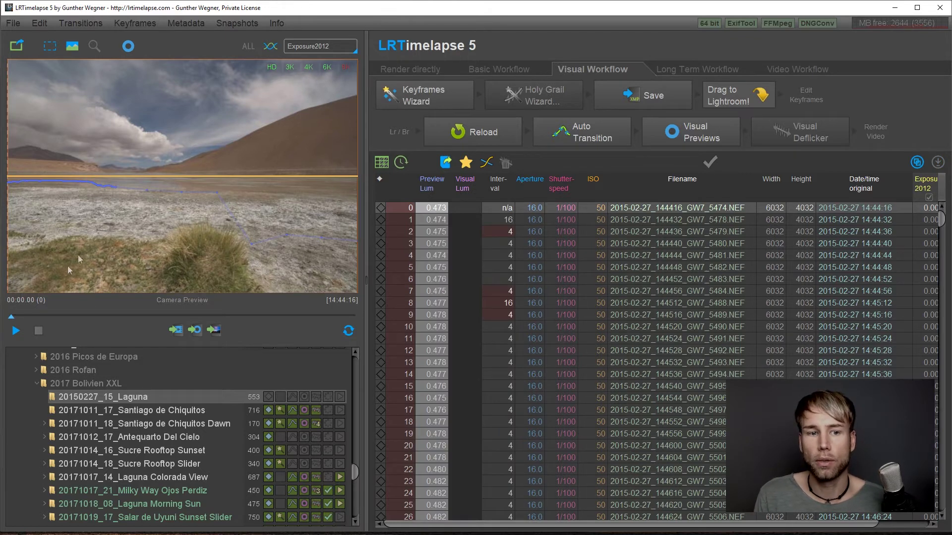
- Scrub the Laguna timeline forward to the brightness drop, settling near frame 361
drag(12, 315, 249, 318)
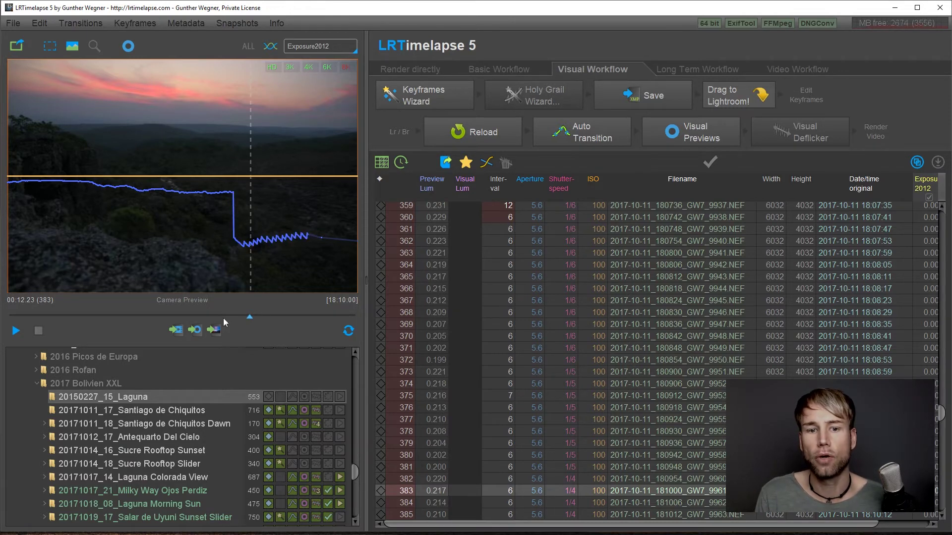
mouse_move(250, 316)
mouse_down()
mouse_move(224, 314)
mouse_move(243, 317)
mouse_up()
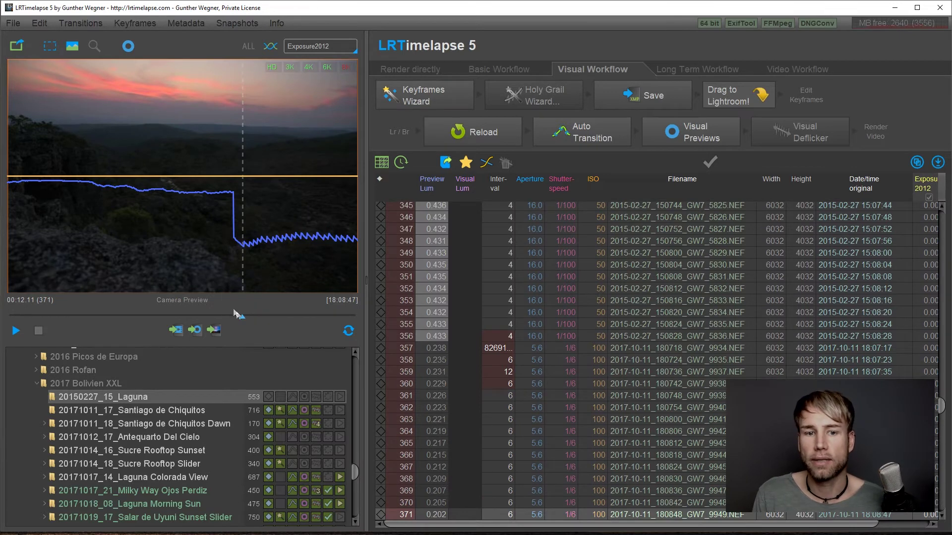
- Review the dusk transition by scrubbing to frame 318, playing the slideshow, then returning to frame 354
drag(240, 316, 207, 314)
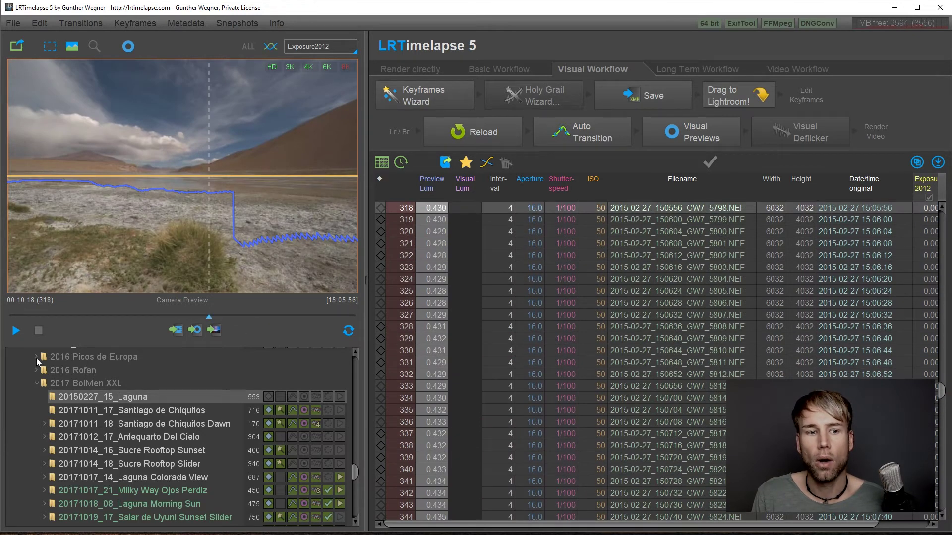
key(space)
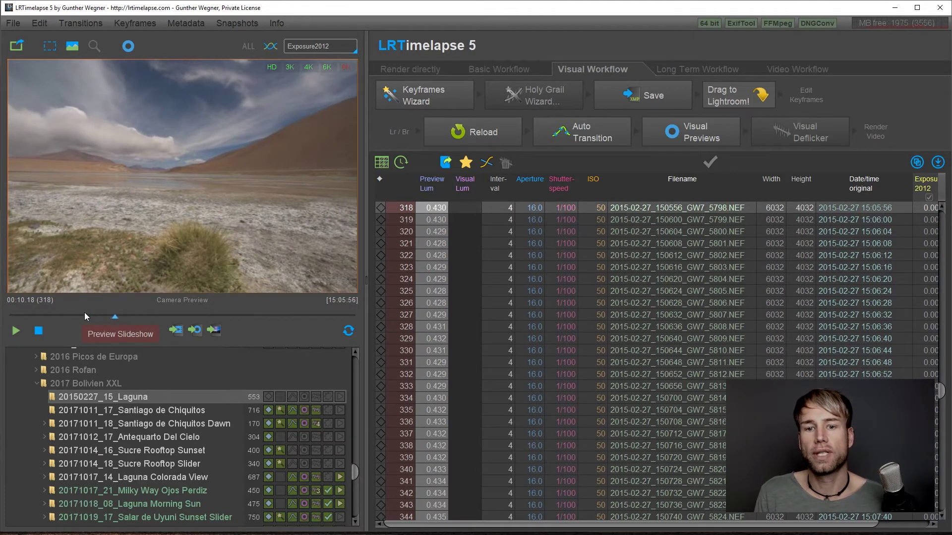
key(space)
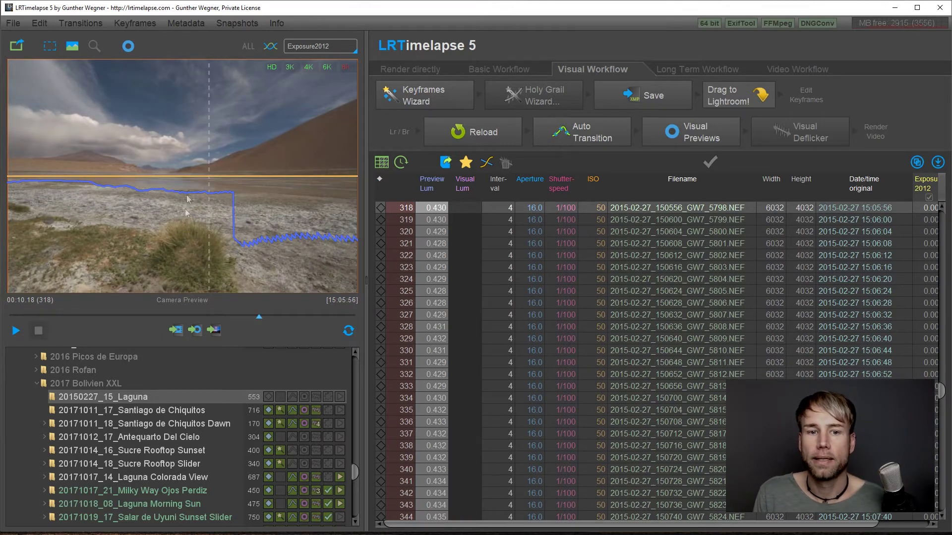
drag(259, 320, 235, 317)
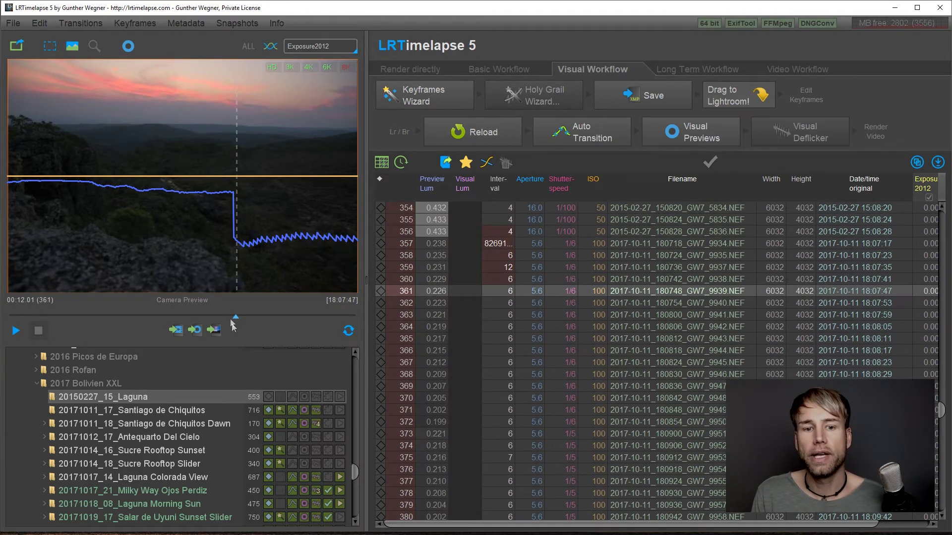
drag(235, 317, 233, 316)
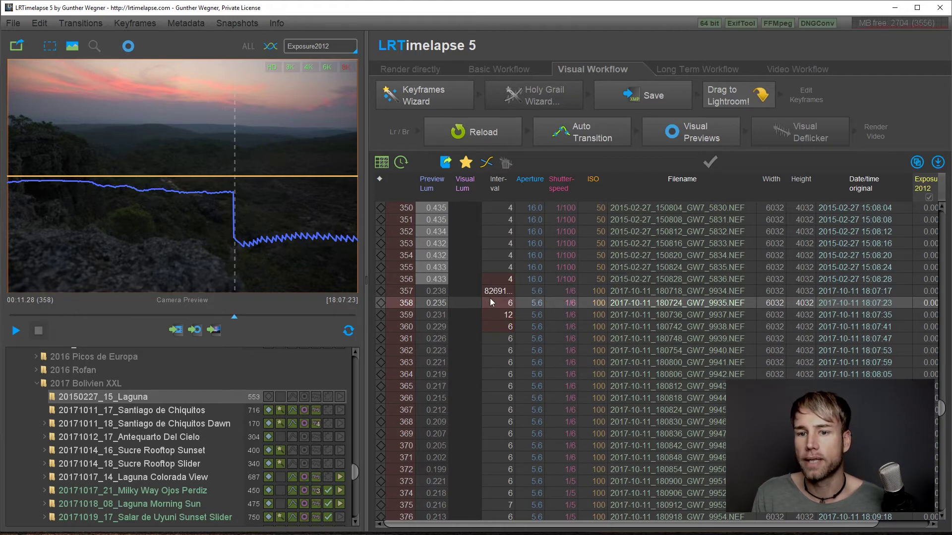
- Move through the image table from frame 312 to row 356 and the 82691-second interval jump at 357
scroll(483, 248, up, 13)
click(498, 234)
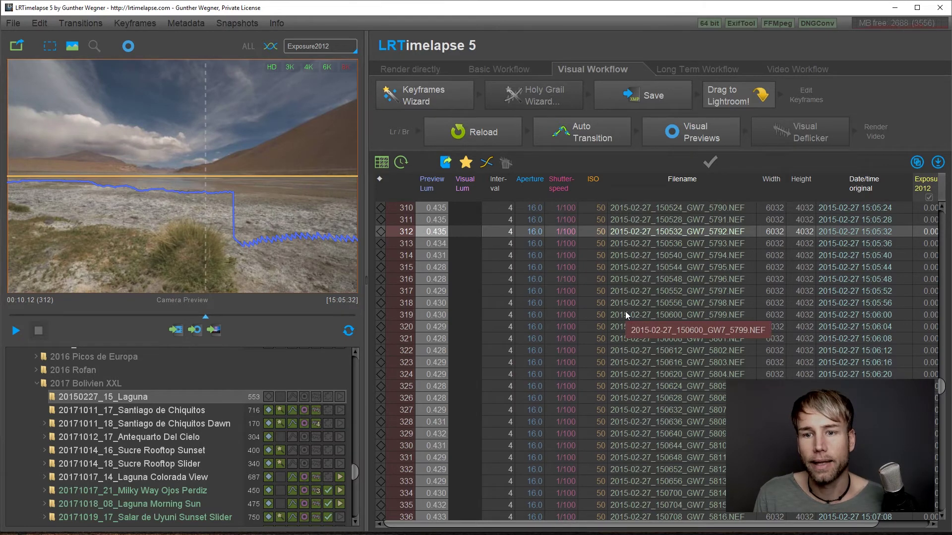
key(Page_Down)
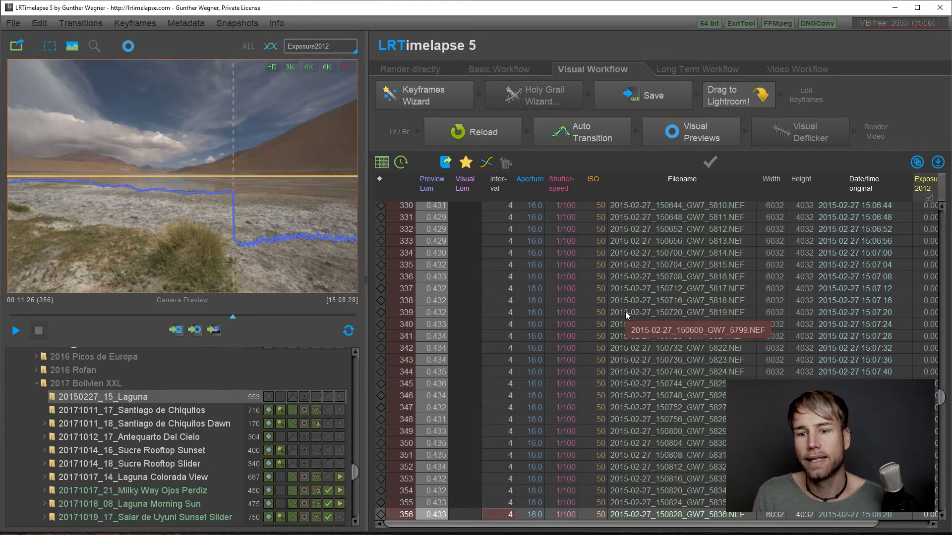
scroll(557, 358, down, 3)
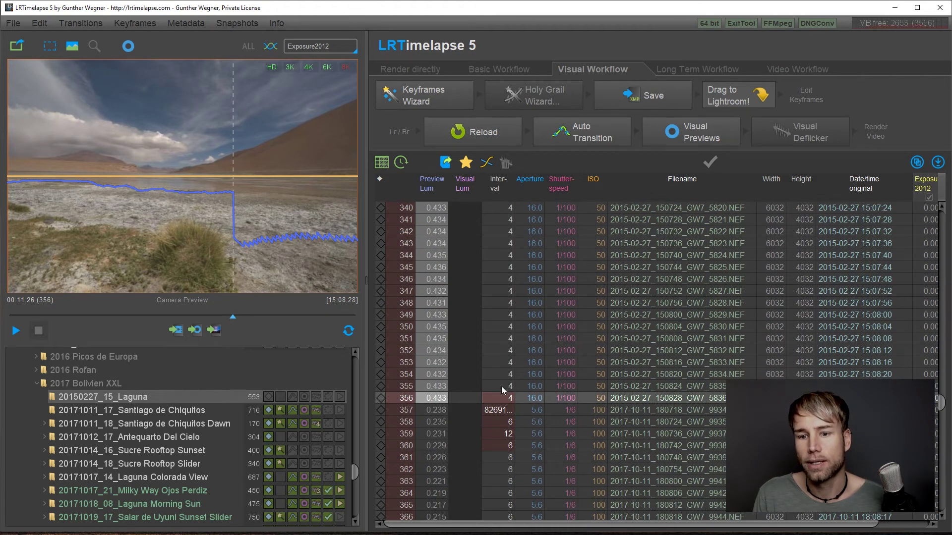
- Move frames 357–552 into a new date-prefixed folder named Mountains (20171011_18_Mountains)
click(488, 408)
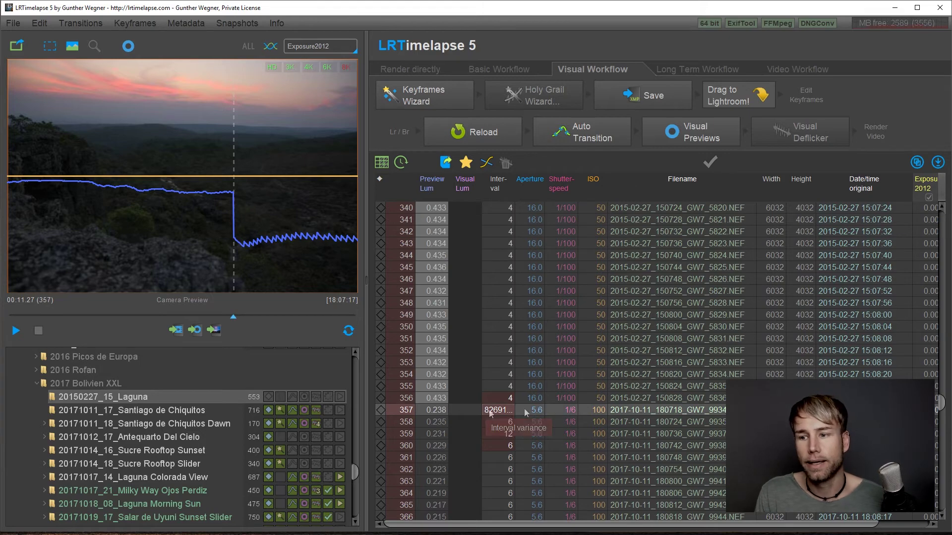
scroll(525, 410, down, 20)
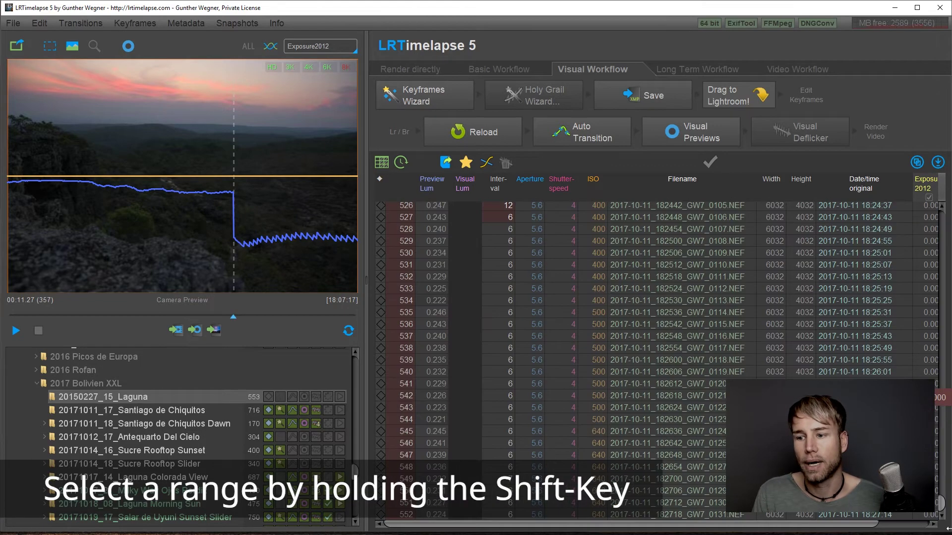
shift+click(441, 516)
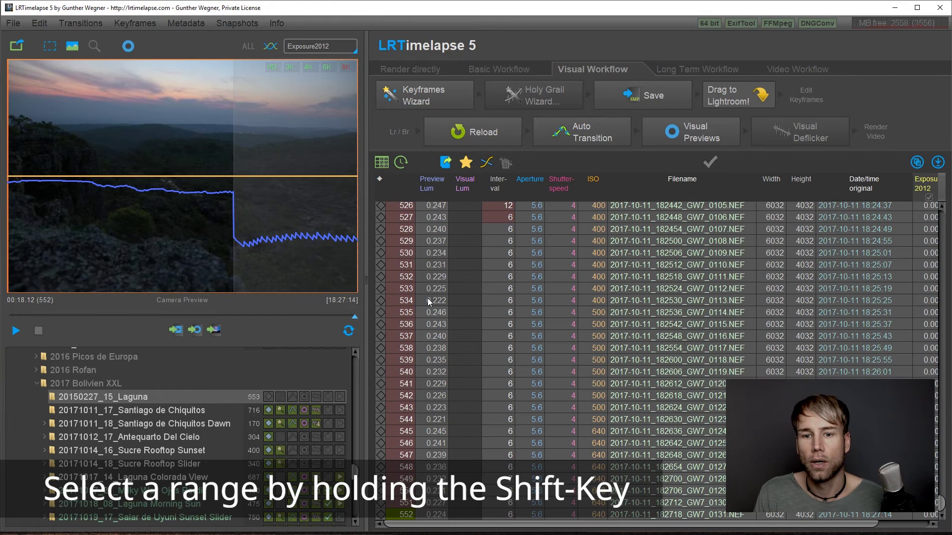
right_click(427, 300)
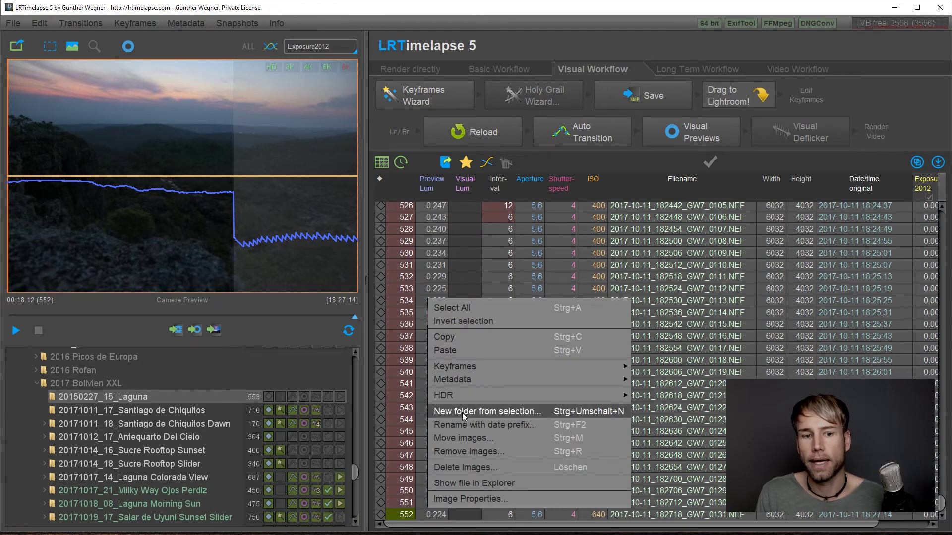
click(461, 412)
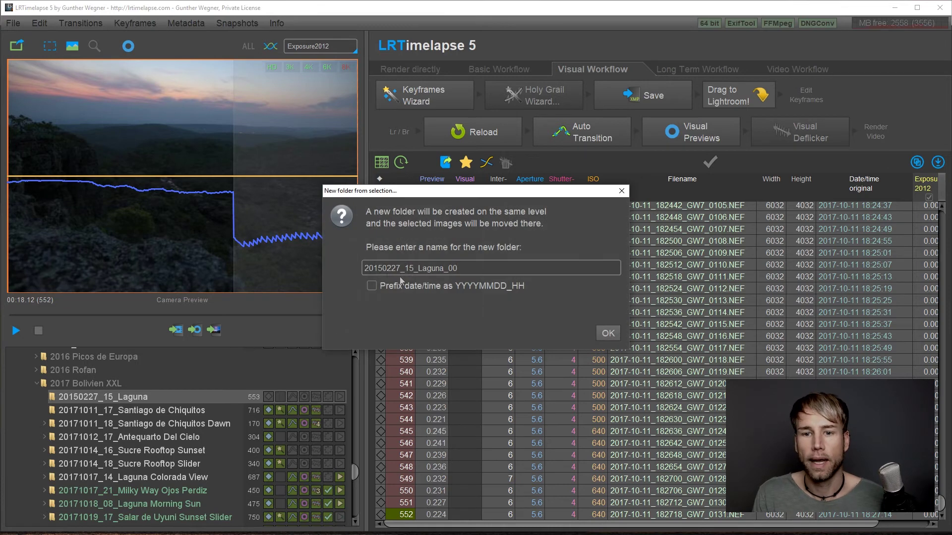
key(BackSpace)
key(BackSpace)
key(BackSpace)
key(BackSpace)
key(BackSpace)
key(BackSpace)
key(BackSpace)
key(BackSpace)
key(BackSpace)
text(Mou)
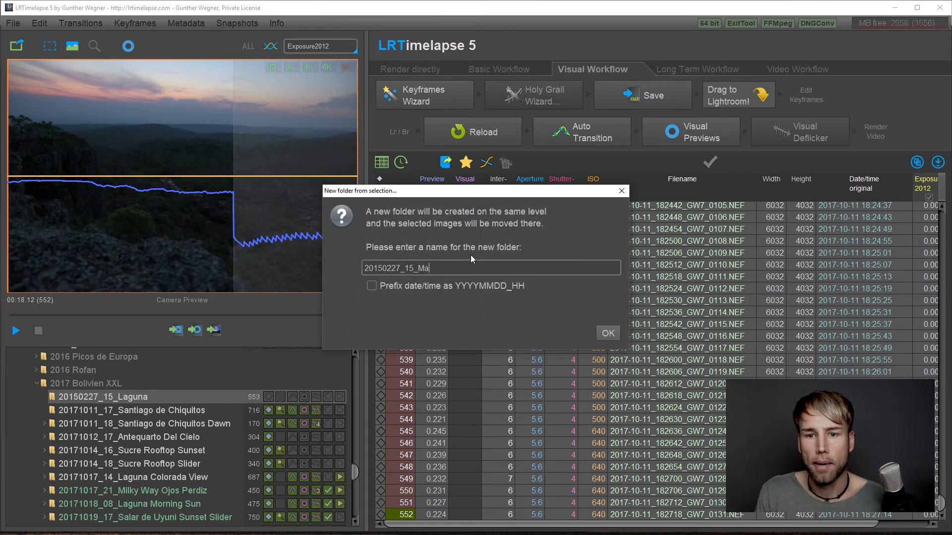
text(ntains)
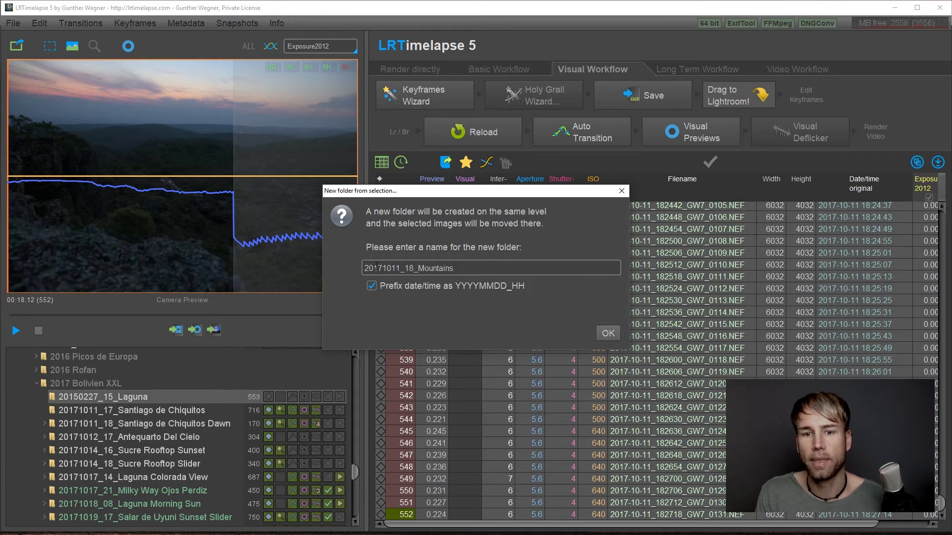
click(608, 333)
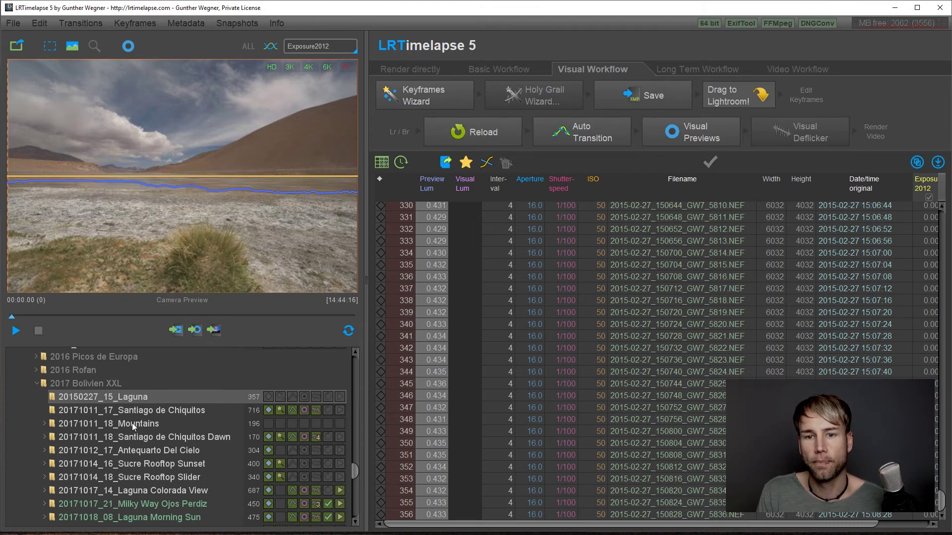
- Inspect frame 120 and its neighbouring frames for the irregular interval
drag(943, 506, 948, 315)
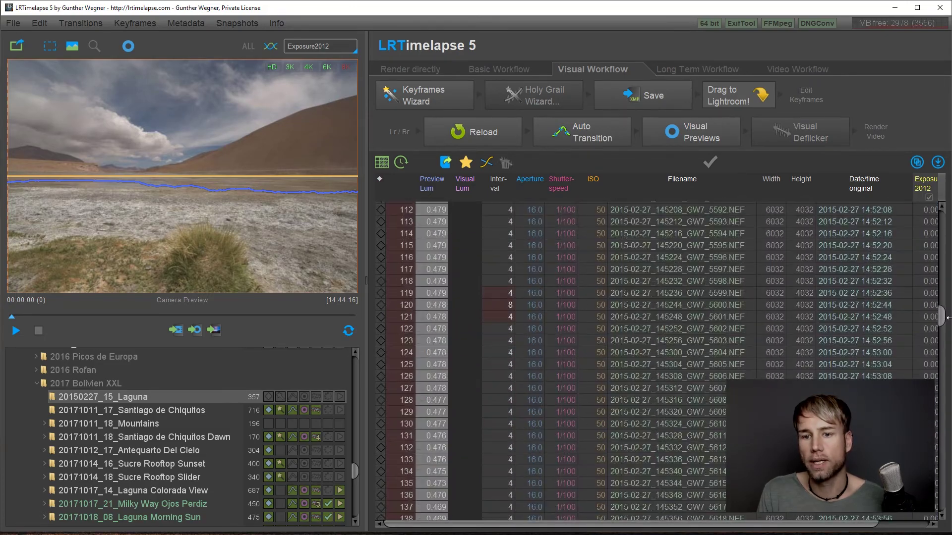
click(554, 306)
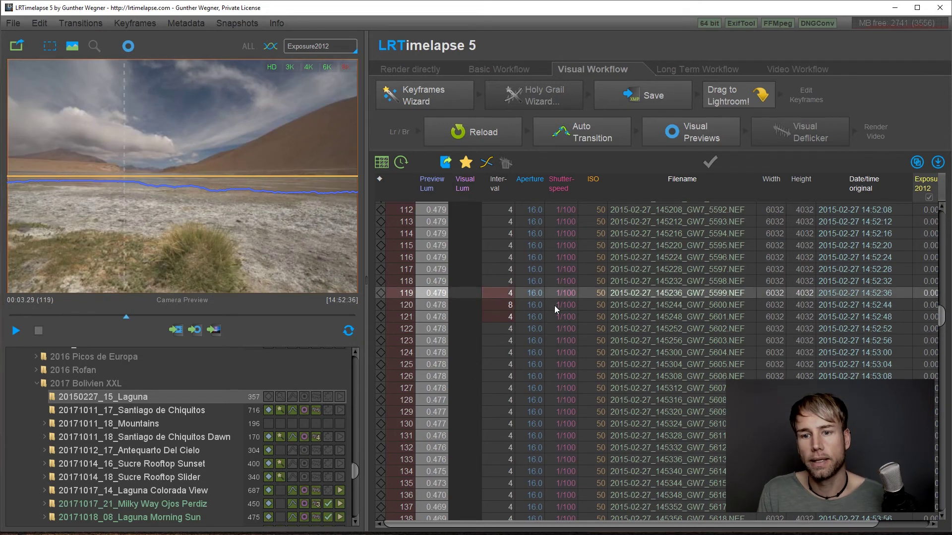
key(Down)
key(Down)
key(Down)
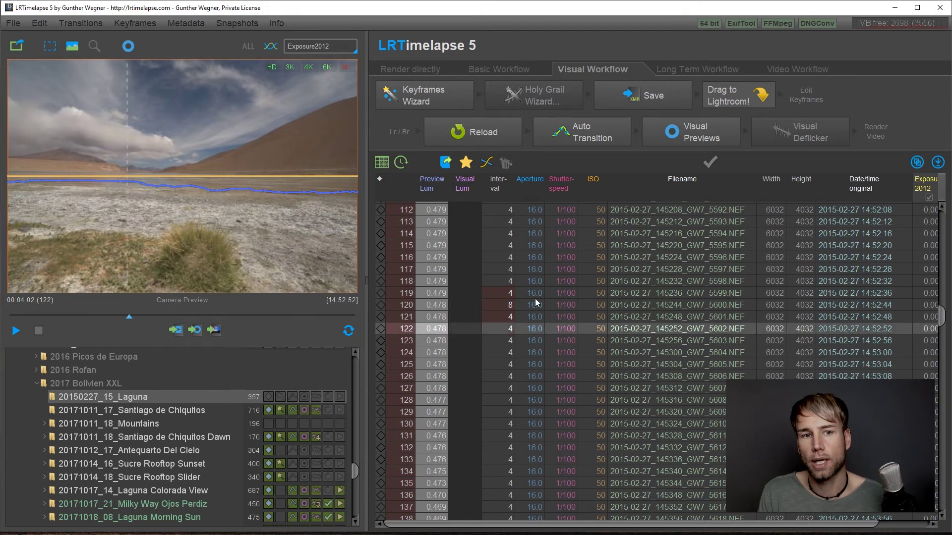
key(Up)
key(Up)
key(Up)
key(Up)
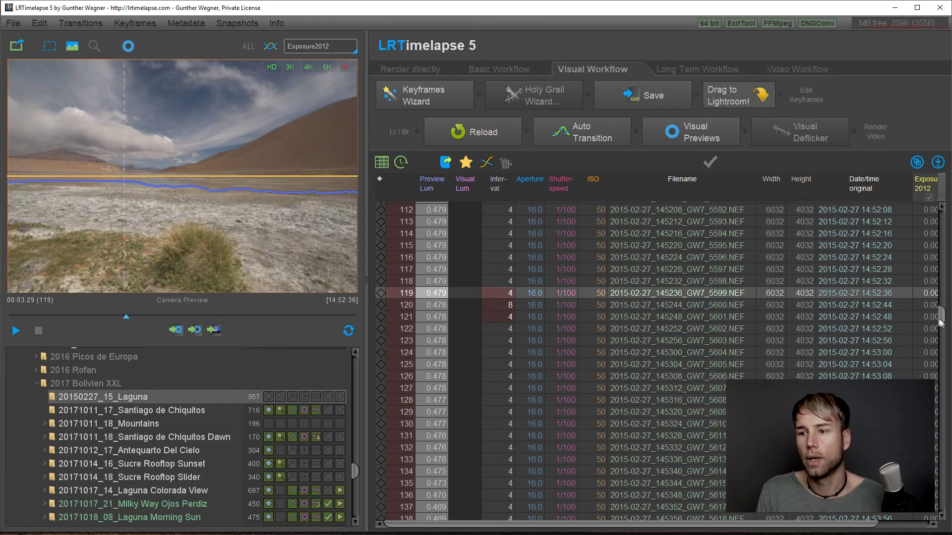
- Return to the top of the table and select rows 0 to 7 in the Interval column
scroll(942, 317, up, 1)
drag(941, 314, 941, 218)
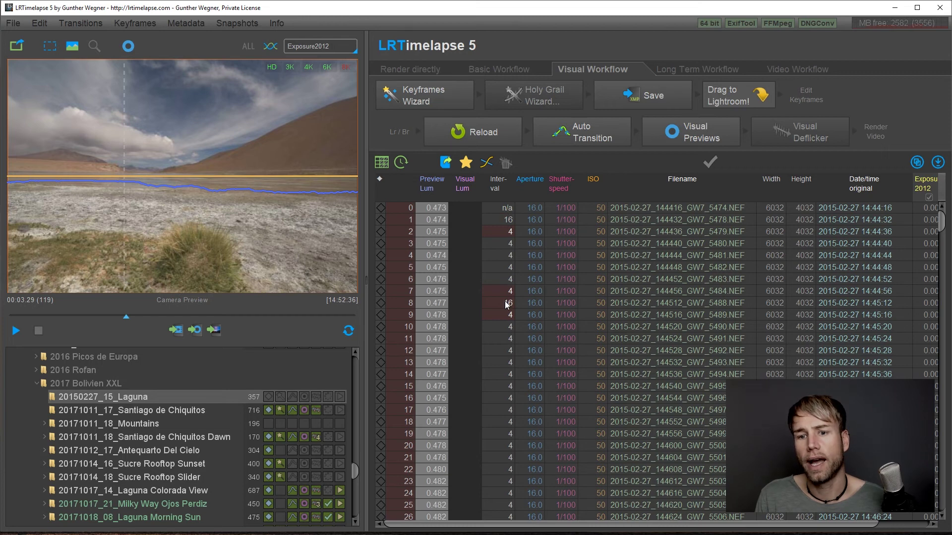
mouse_move(507, 304)
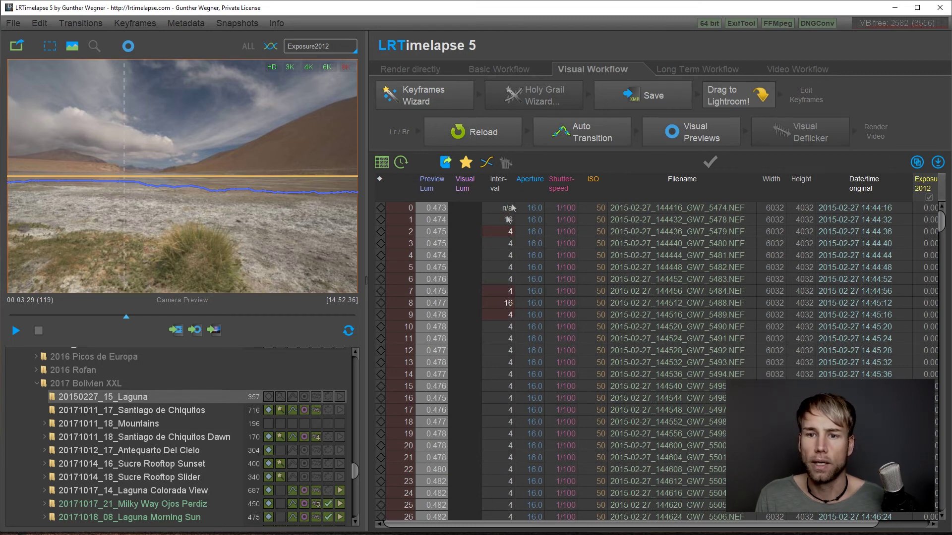
drag(514, 212, 520, 290)
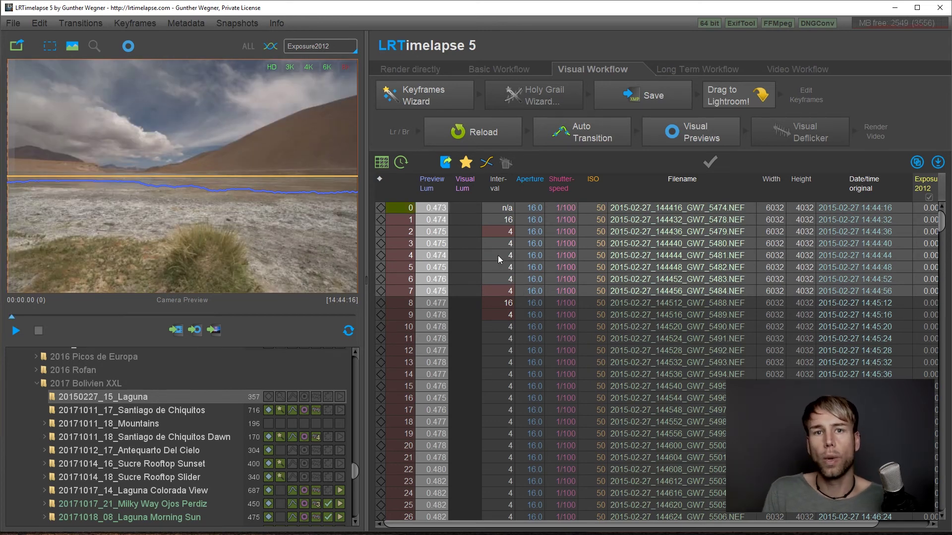
- Remove the eight selected frames into the 20150227_15_Laguna_REMOVED folder
right_click(498, 254)
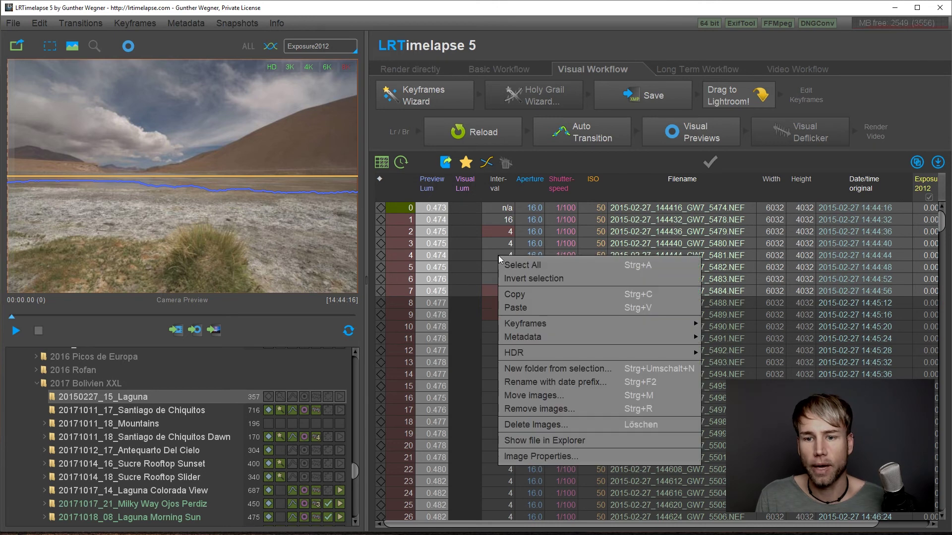
click(527, 410)
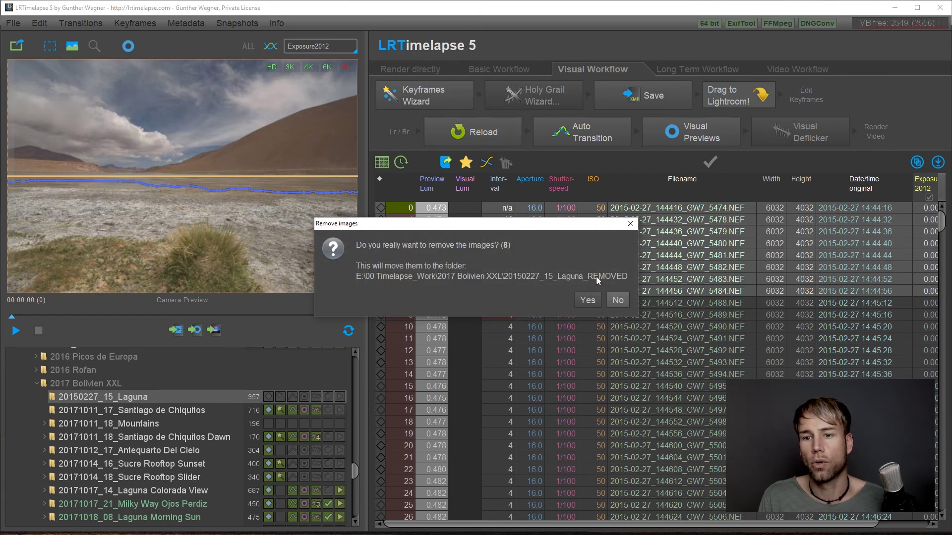
click(583, 299)
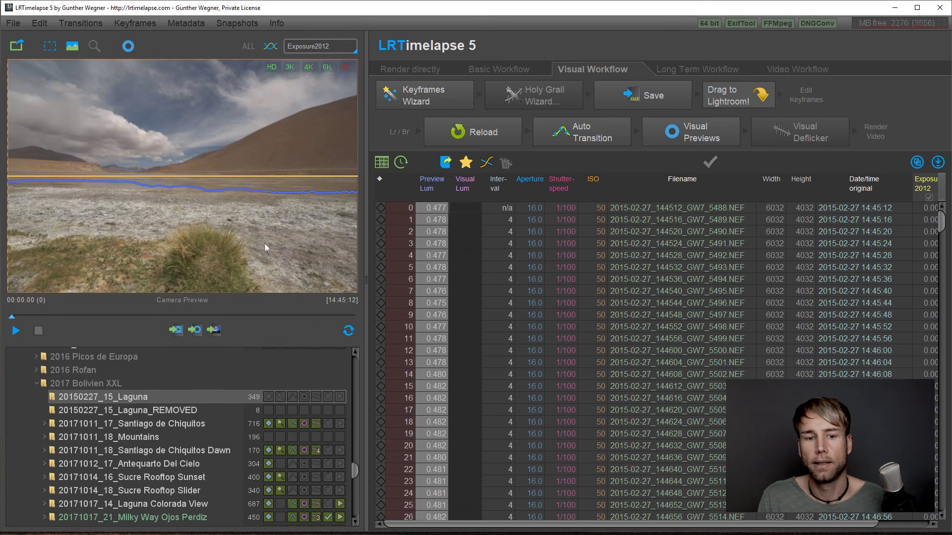